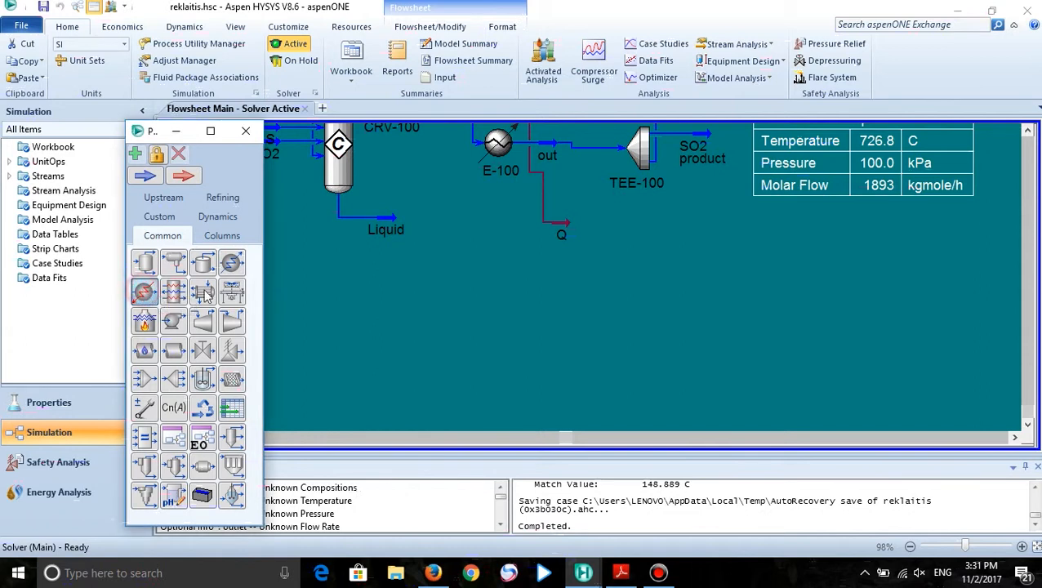
- Place a heater below E-100 and connect it with inlet water in, energy stream Q and outlet water out
{"action": "left_click", "coordinate": [581, 304]}
{"action": "double_click", "coordinate": [583, 294]}
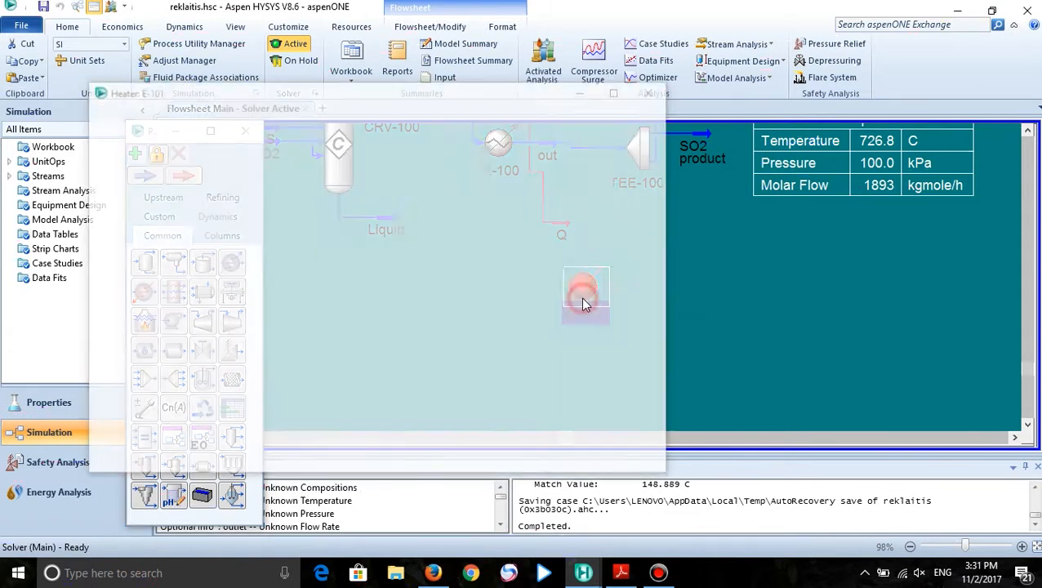
{"action": "left_click", "coordinate": [278, 205]}
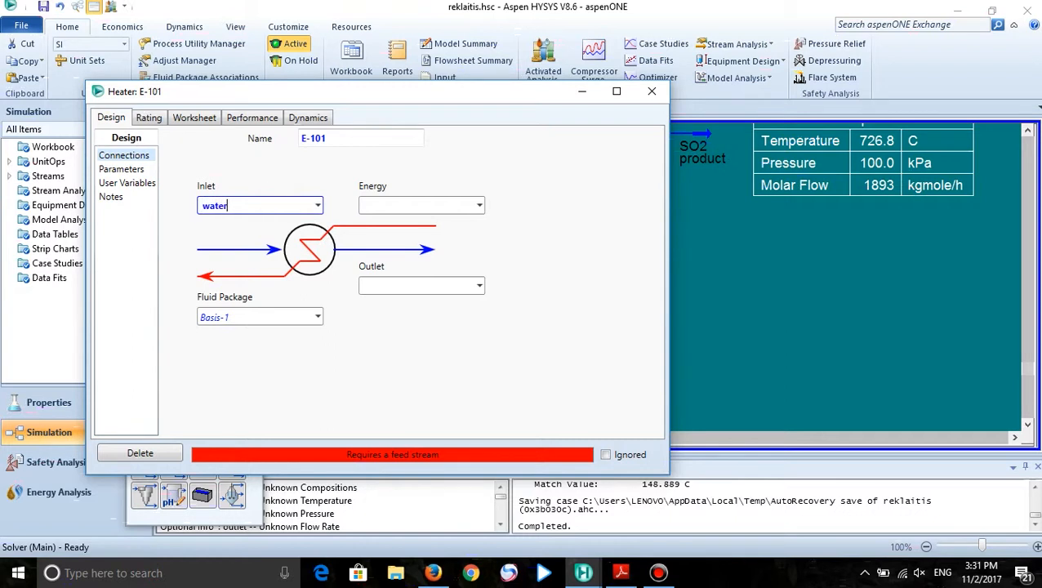
{"action": "left_click", "coordinate": [412, 205]}
{"action": "left_click", "coordinate": [478, 206]}
{"action": "left_click", "coordinate": [467, 225]}
{"action": "left_click", "coordinate": [419, 286]}
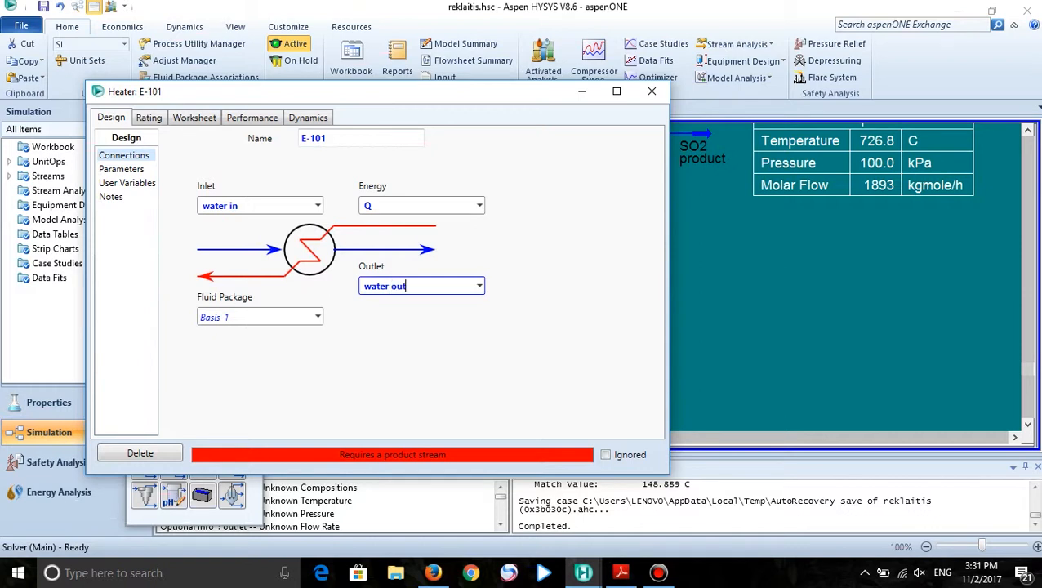
{"action": "key", "text": "Return"}
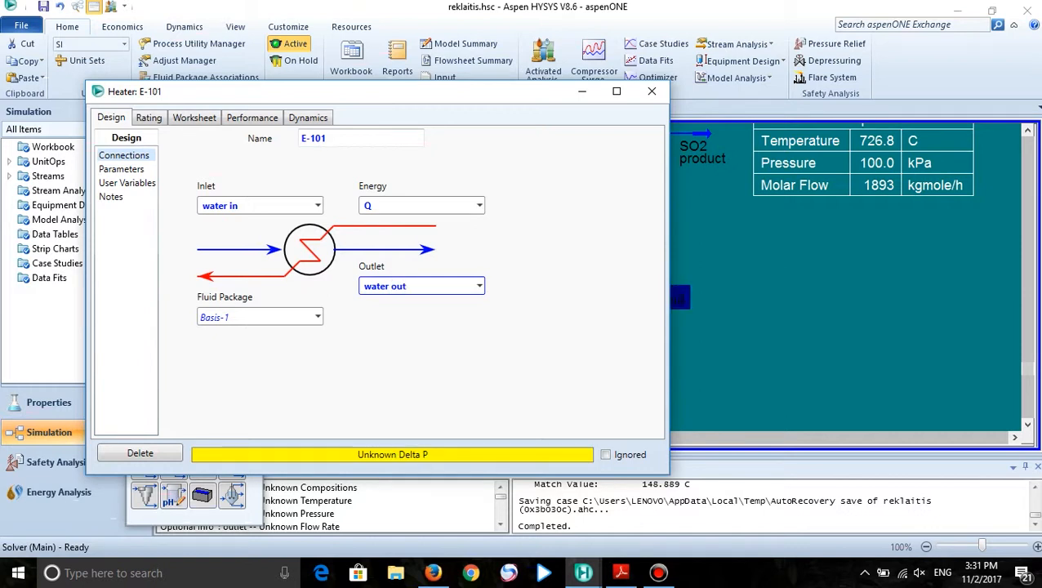
- Set the temperature of the water in stream to 180 F in the heater's worksheet
{"action": "left_click", "coordinate": [209, 122]}
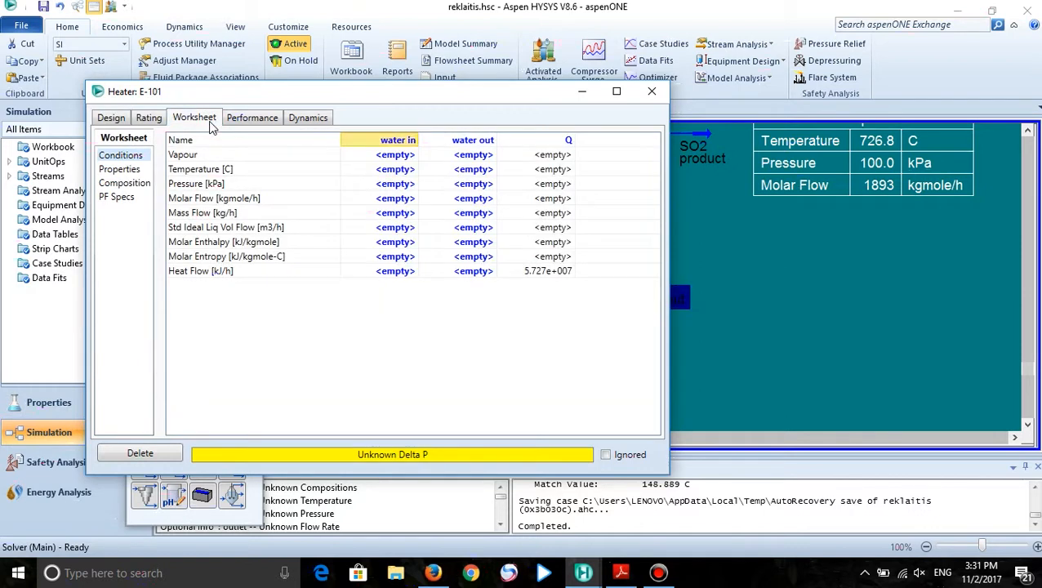
{"action": "left_click", "coordinate": [402, 171]}
{"action": "type", "text": "18"}
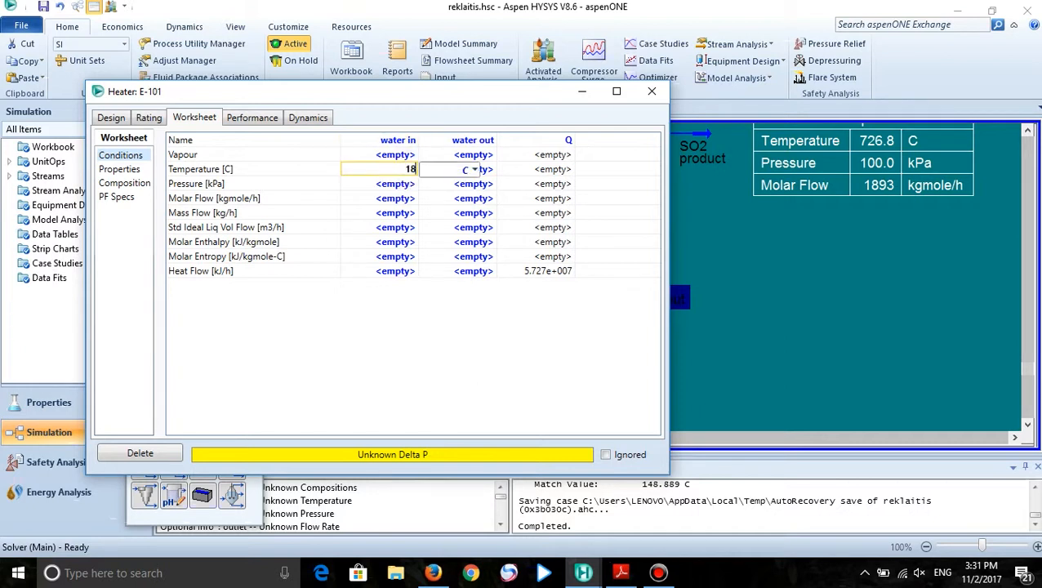
{"action": "type", "text": "0"}
{"action": "left_click", "coordinate": [472, 169]}
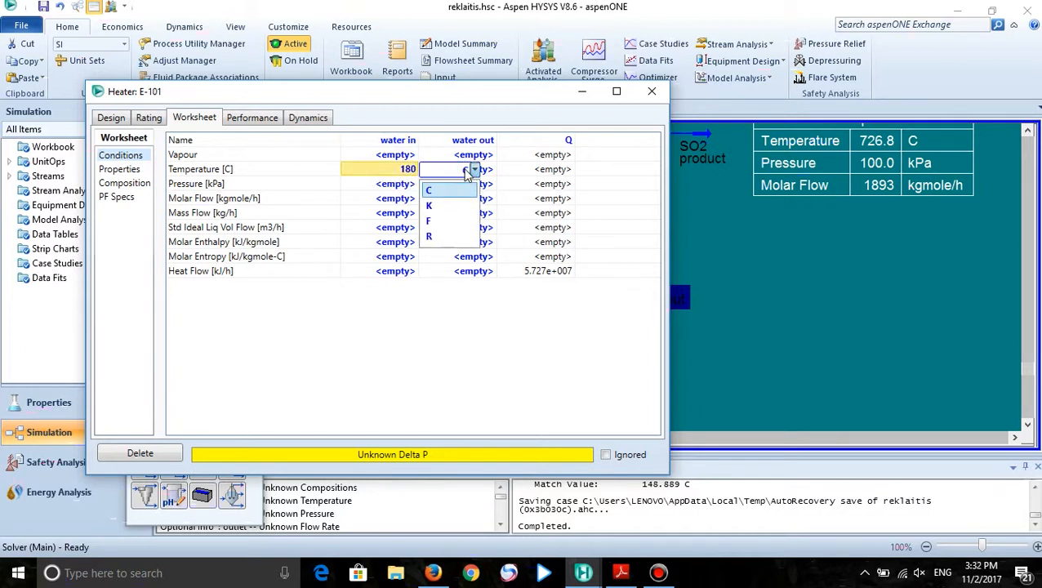
{"action": "left_click", "coordinate": [441, 223]}
{"action": "key", "text": "Return"}
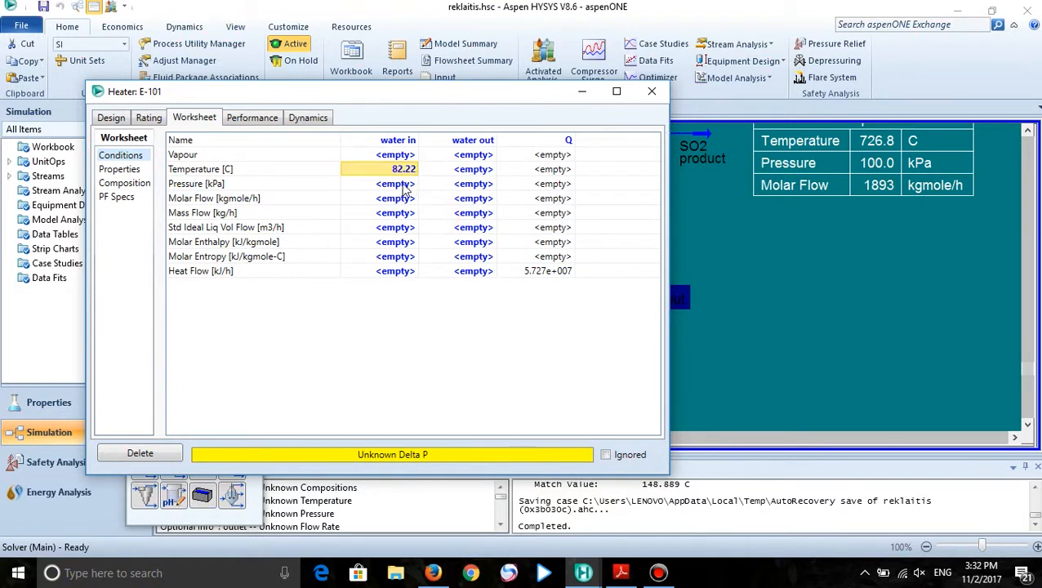
- Set the pressure of the water in stream to 1 atm
{"action": "left_click", "coordinate": [404, 186]}
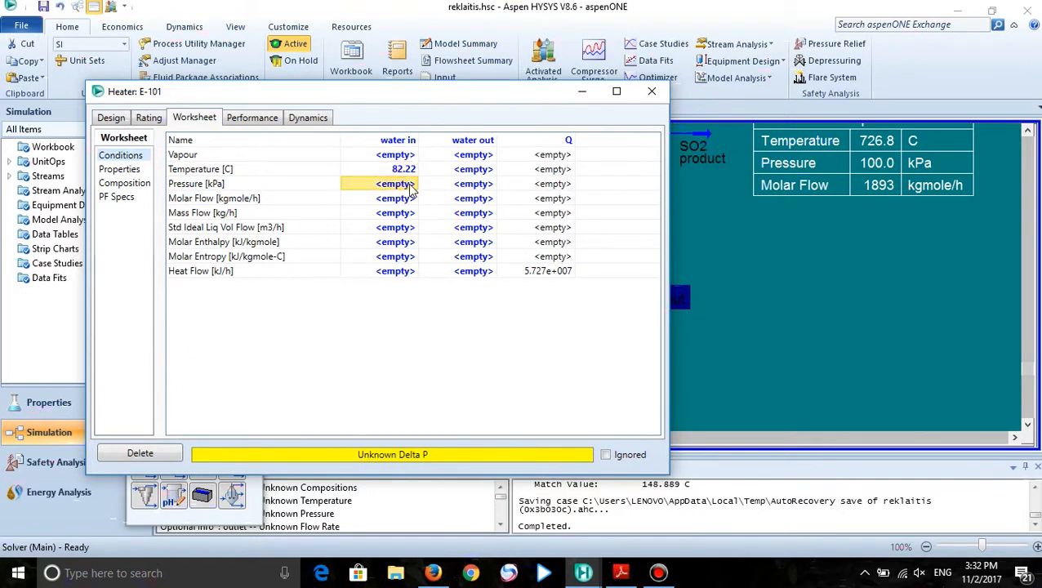
{"action": "left_click", "coordinate": [411, 187]}
{"action": "type", "text": "1"}
{"action": "left_click", "coordinate": [449, 190]}
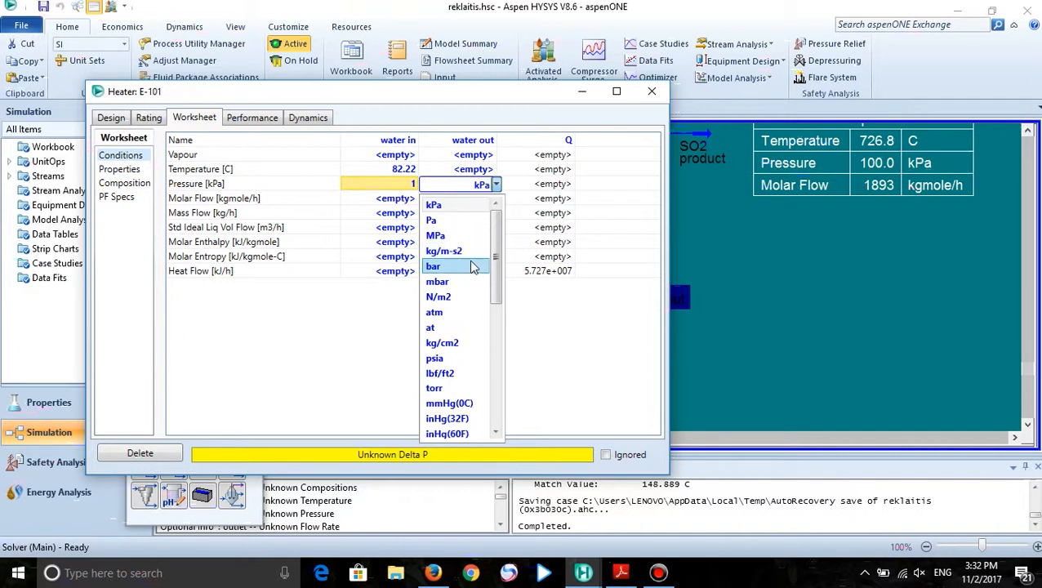
{"action": "left_click", "coordinate": [457, 311]}
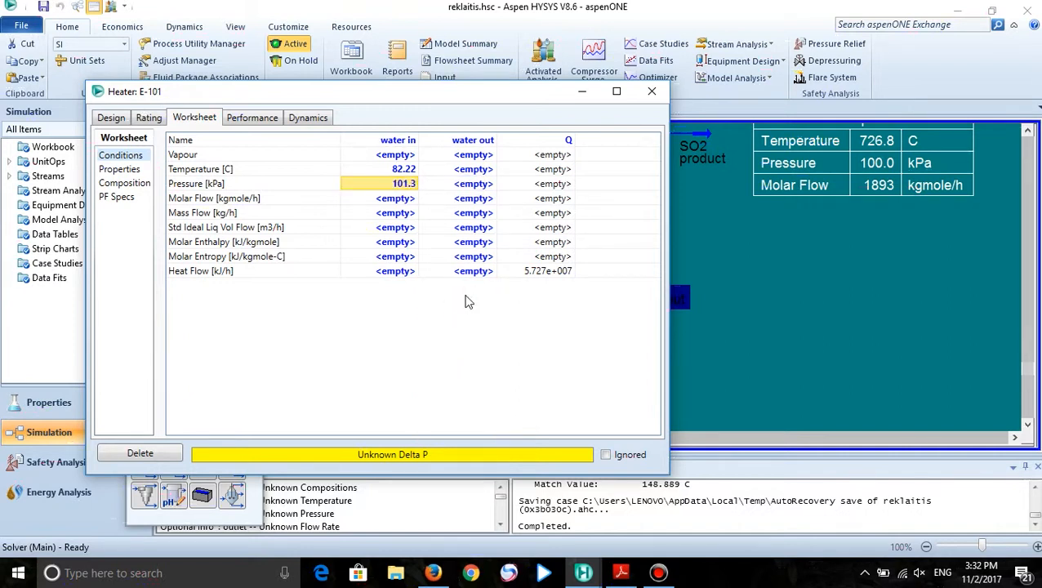
- Set the molar flow of the water in stream to 100 kgmole/h
{"action": "left_click", "coordinate": [400, 202]}
{"action": "type", "text": "1"}
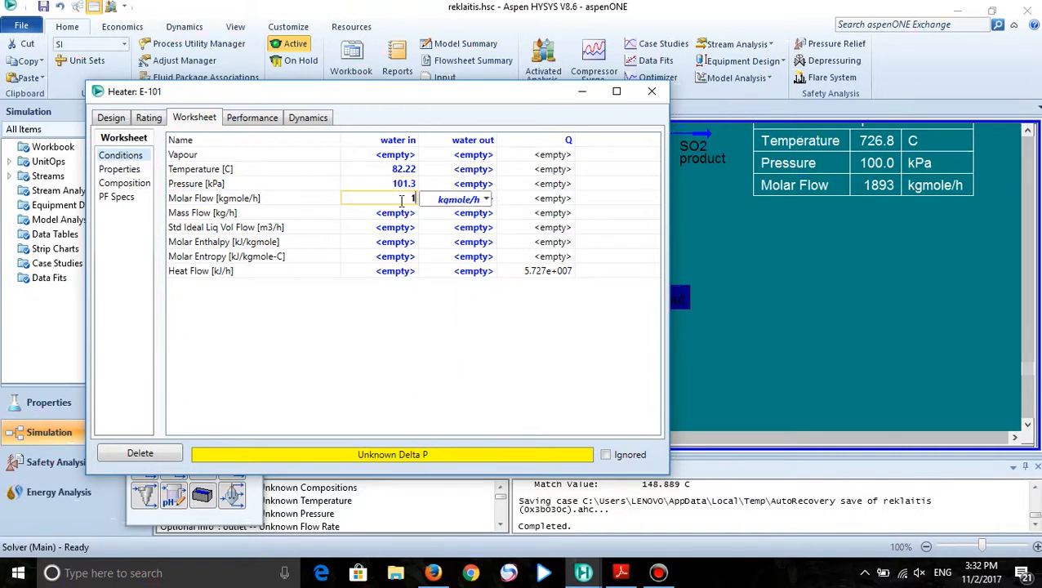
{"action": "type", "text": "00"}
{"action": "key", "text": "Return"}
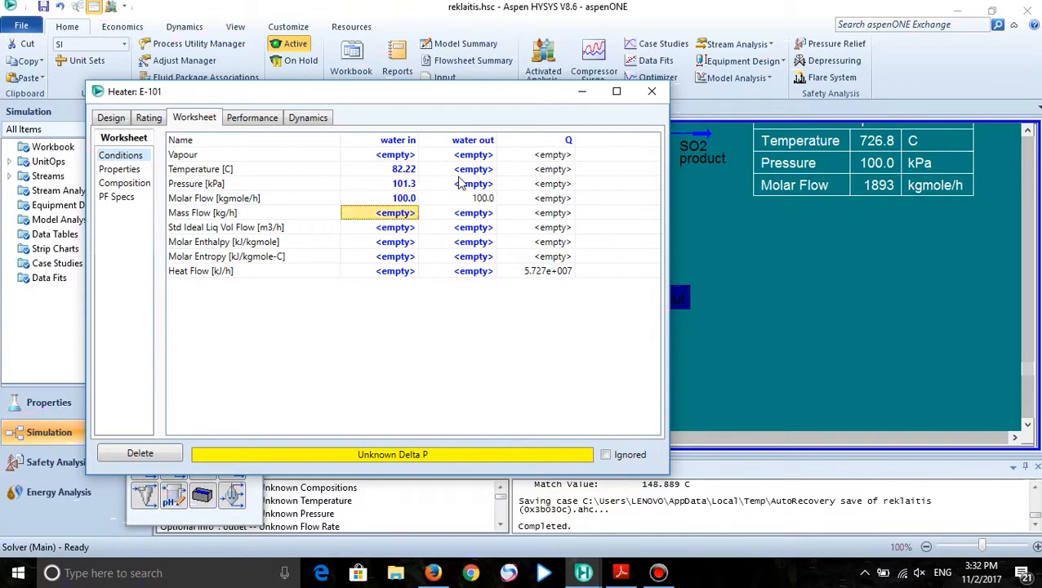
- Set the heater's pressure drop (Delta P) to 68.95 kPa in its design parameters
{"action": "left_click", "coordinate": [470, 186]}
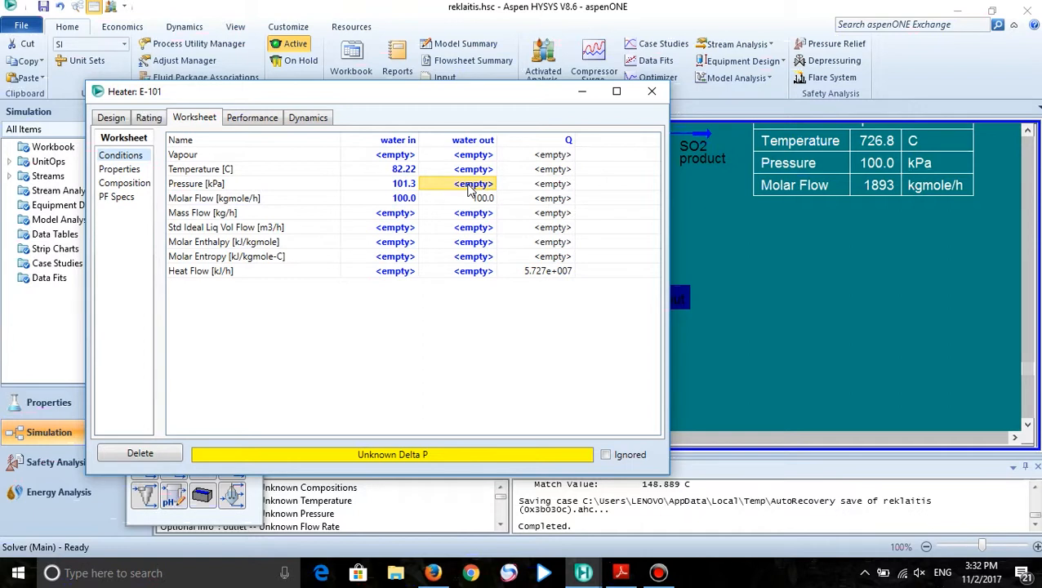
{"action": "left_click", "coordinate": [111, 120]}
{"action": "left_click", "coordinate": [121, 170]}
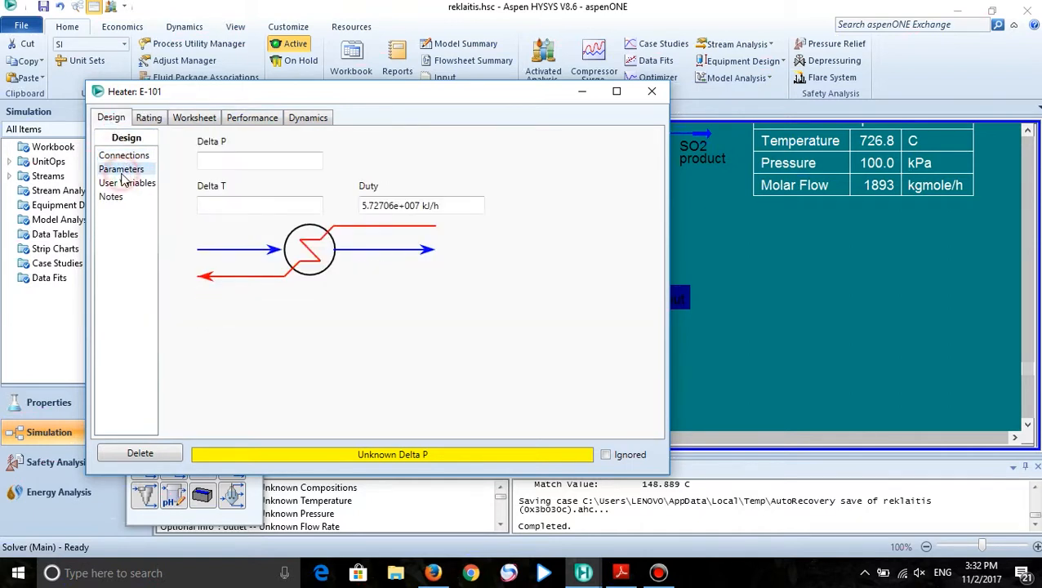
{"action": "left_click", "coordinate": [238, 166]}
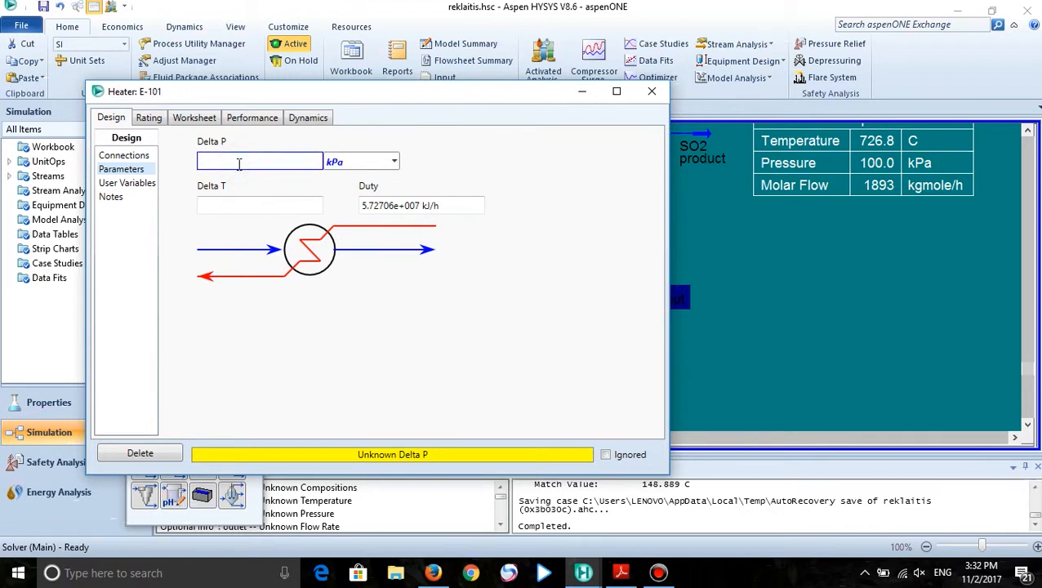
{"action": "left_click", "coordinate": [393, 161]}
{"action": "left_click_drag", "start_coordinate": [400, 205], "coordinate": [403, 266]}
{"action": "left_click", "coordinate": [349, 290]}
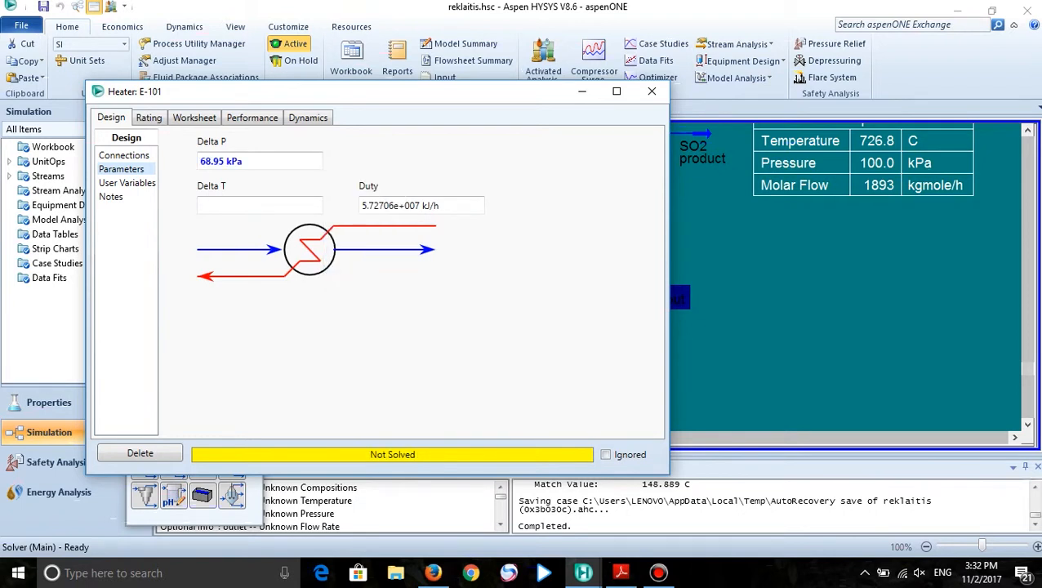
- Check the calculated pressure of the water out stream in the heater's worksheet conditions
{"action": "left_click", "coordinate": [129, 156]}
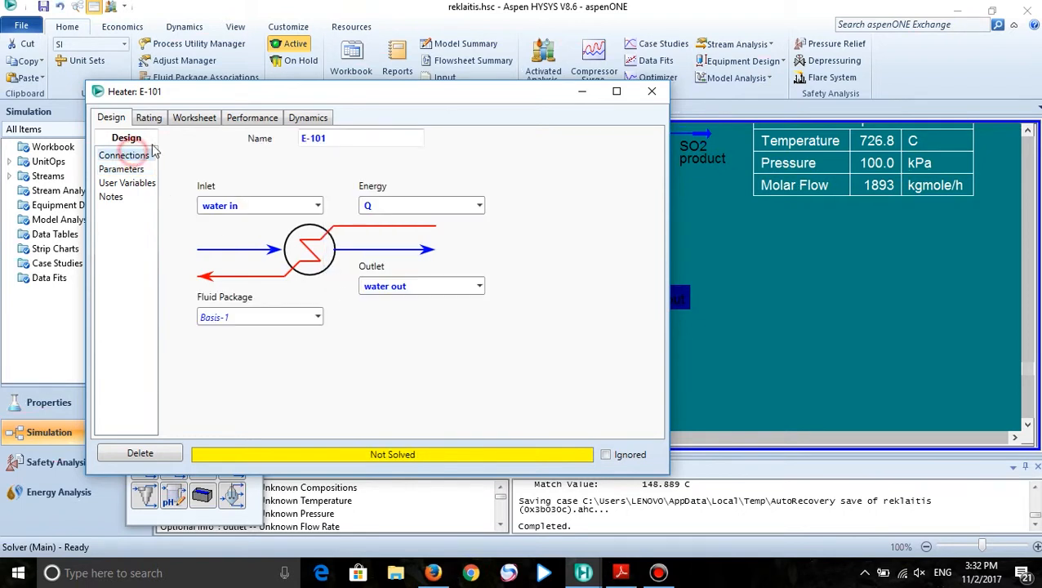
{"action": "left_click", "coordinate": [247, 120]}
{"action": "left_click", "coordinate": [201, 118]}
{"action": "left_click", "coordinate": [480, 184]}
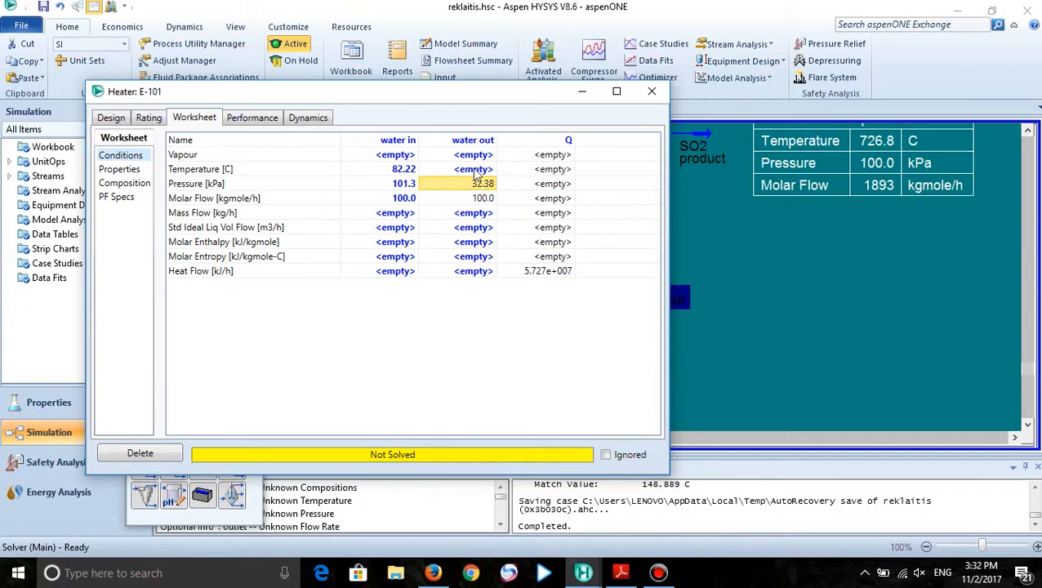
{"action": "mouse_move", "coordinate": [482, 190]}
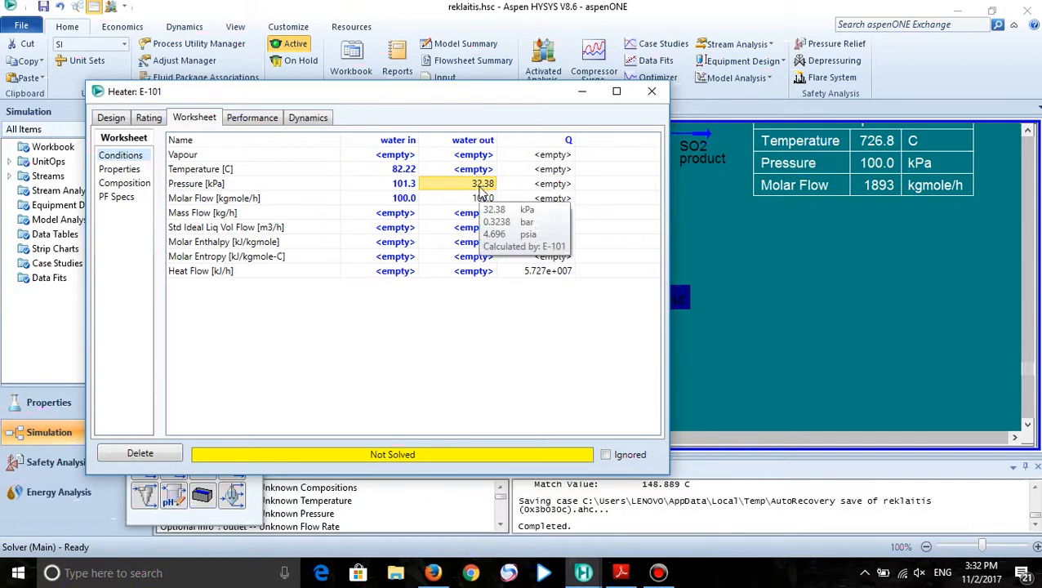
- Set the H2O fraction of the water in stream to 1, accept the composition and close the heater's properties
{"action": "left_click", "coordinate": [123, 183]}
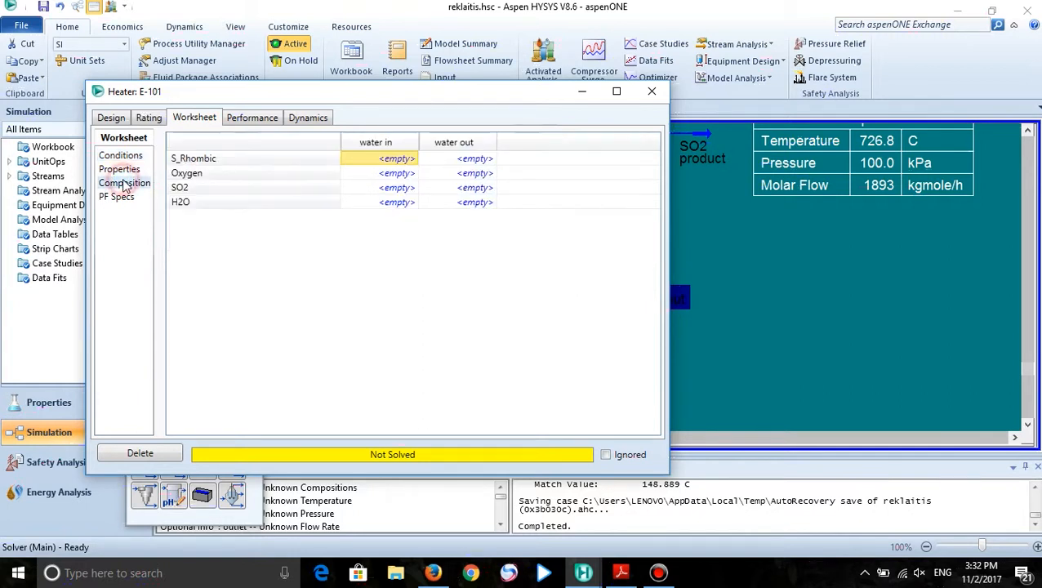
{"action": "left_click", "coordinate": [392, 202]}
{"action": "type", "text": "1"}
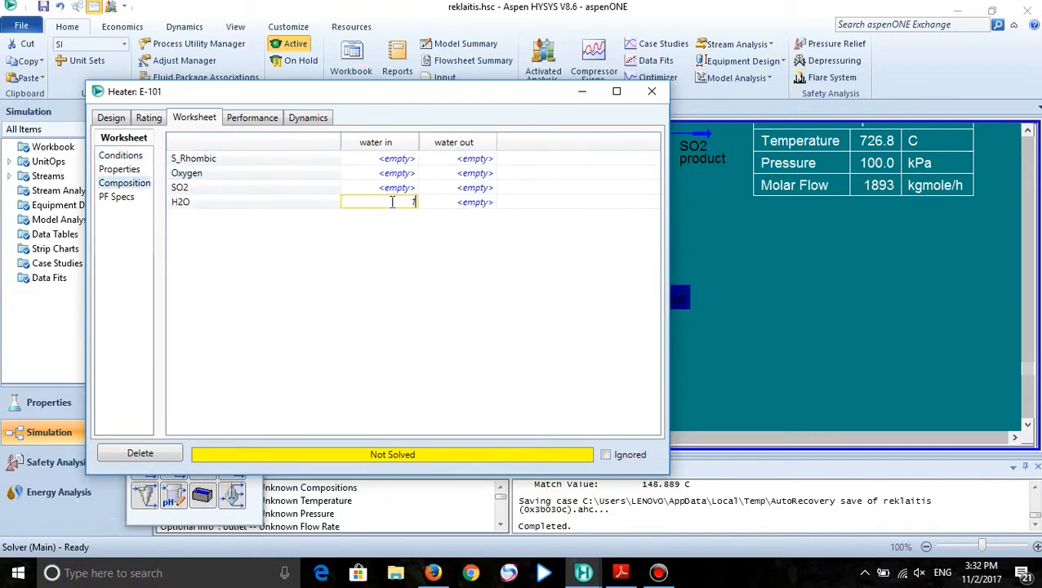
{"action": "key", "text": "Return"}
{"action": "left_click", "coordinate": [653, 438]}
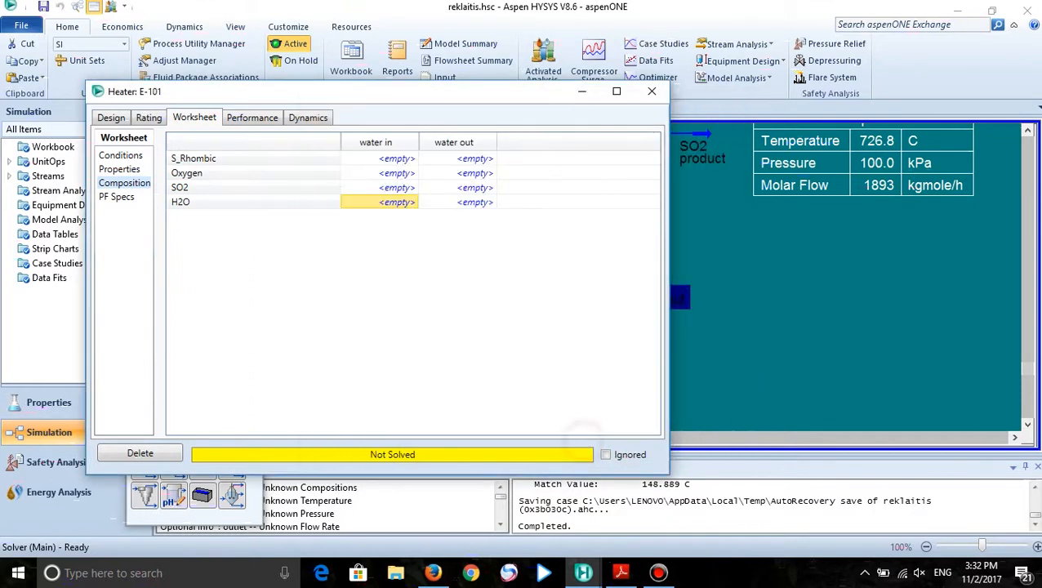
{"action": "left_click", "coordinate": [651, 90]}
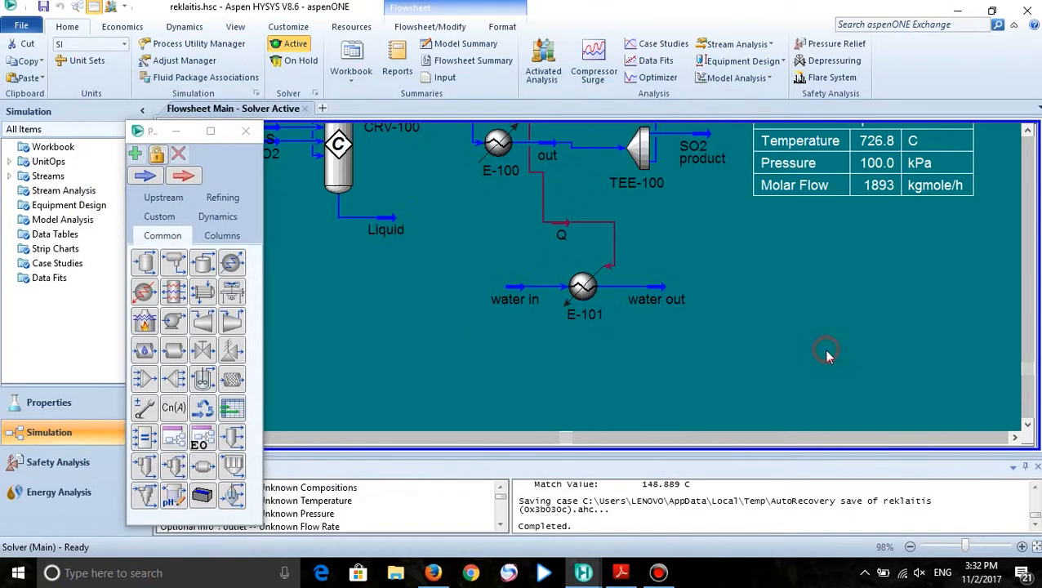
{"action": "left_click", "coordinate": [662, 298]}
{"action": "right_click", "coordinate": [661, 298]}
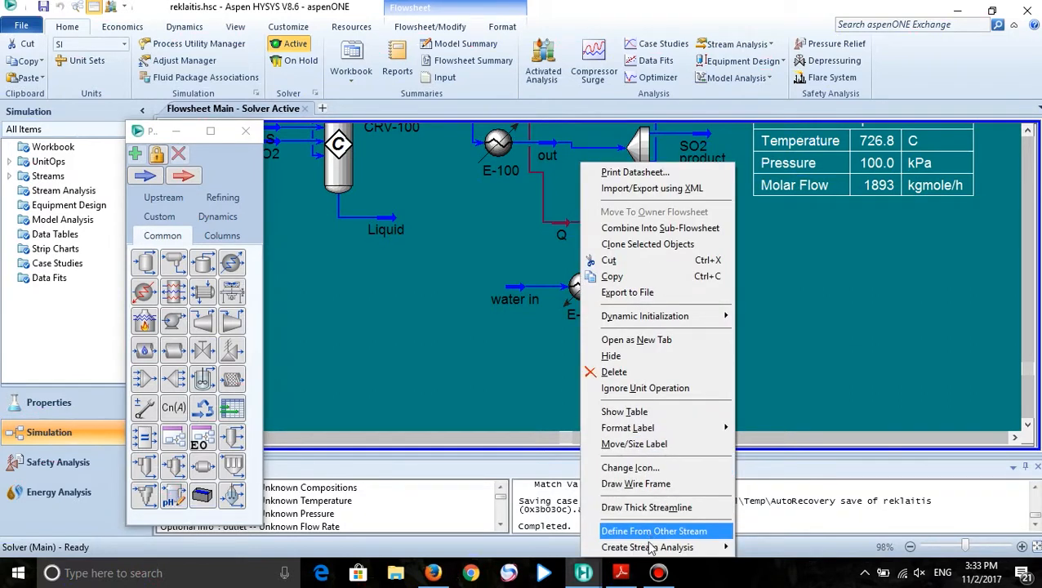
{"action": "left_click", "coordinate": [844, 348]}
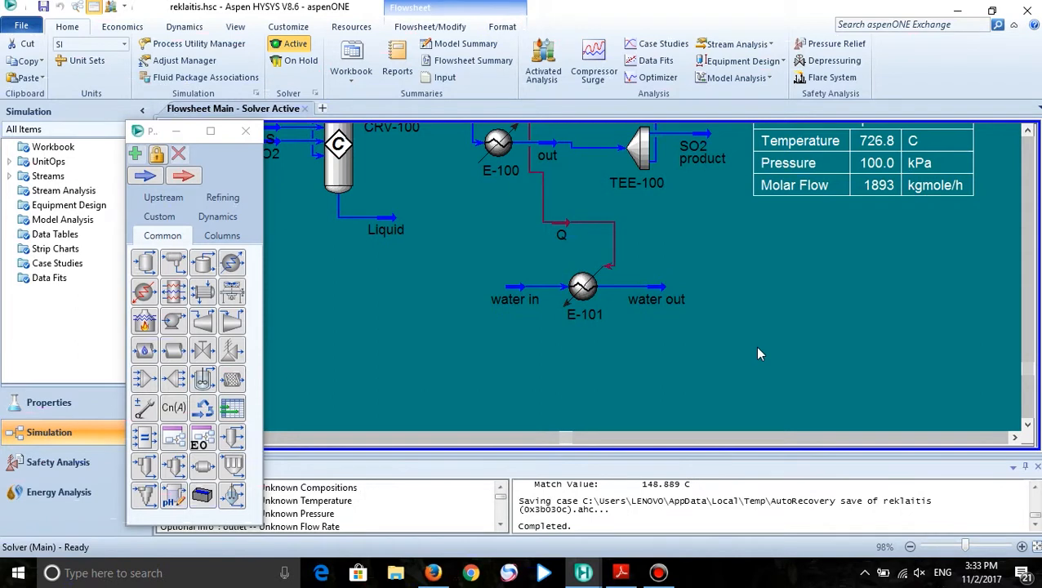
- Show the property table of the water out stream and position it just beside the stream's label
{"action": "scroll", "coordinate": [757, 354], "scroll_direction": "down", "scroll_amount": 2}
{"action": "right_click", "coordinate": [651, 213]}
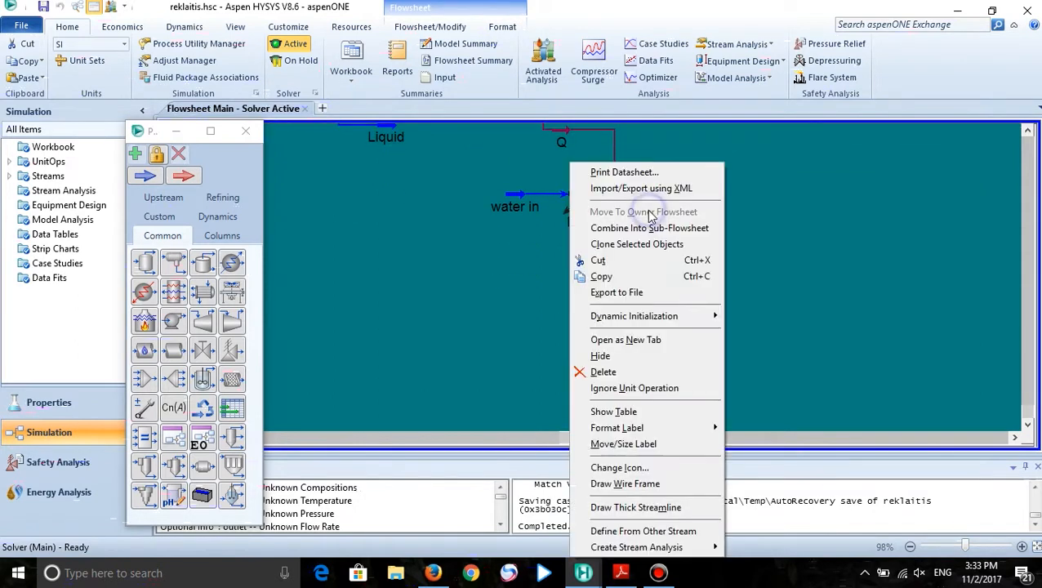
{"action": "left_click", "coordinate": [623, 413]}
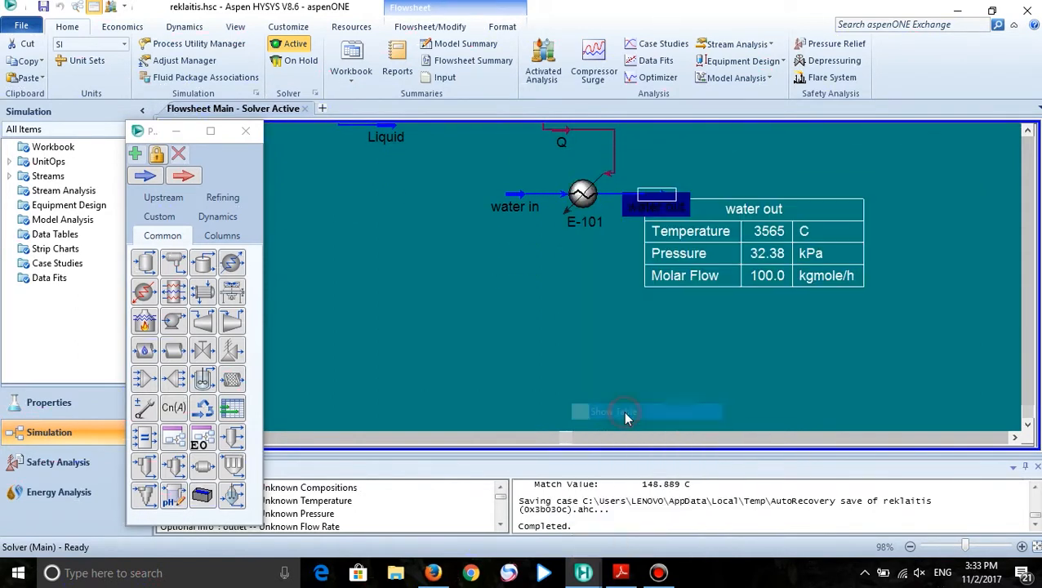
{"action": "left_click_drag", "start_coordinate": [791, 231], "coordinate": [815, 211]}
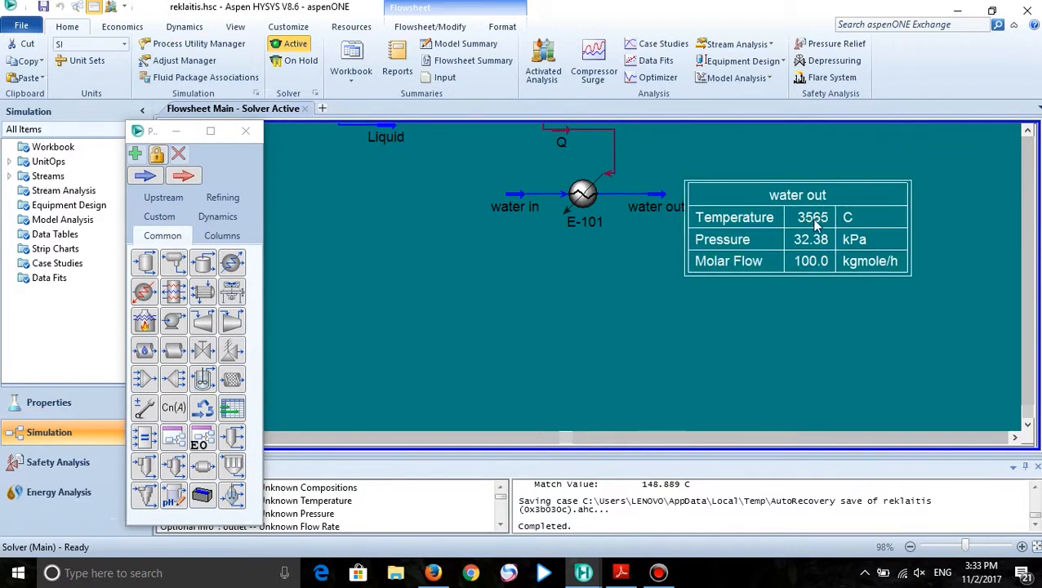
- Switch to the problem PDF in Adobe Reader to check the steam temperature in Figure P8.27, and return to Aspen HYSYS
{"action": "left_click", "coordinate": [620, 573]}
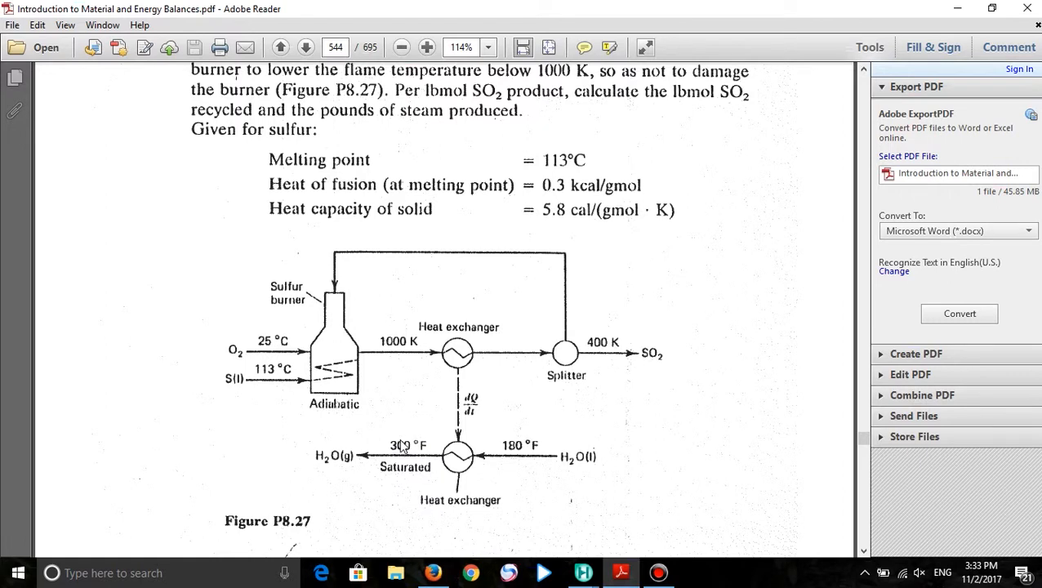
{"action": "mouse_move", "coordinate": [583, 572]}
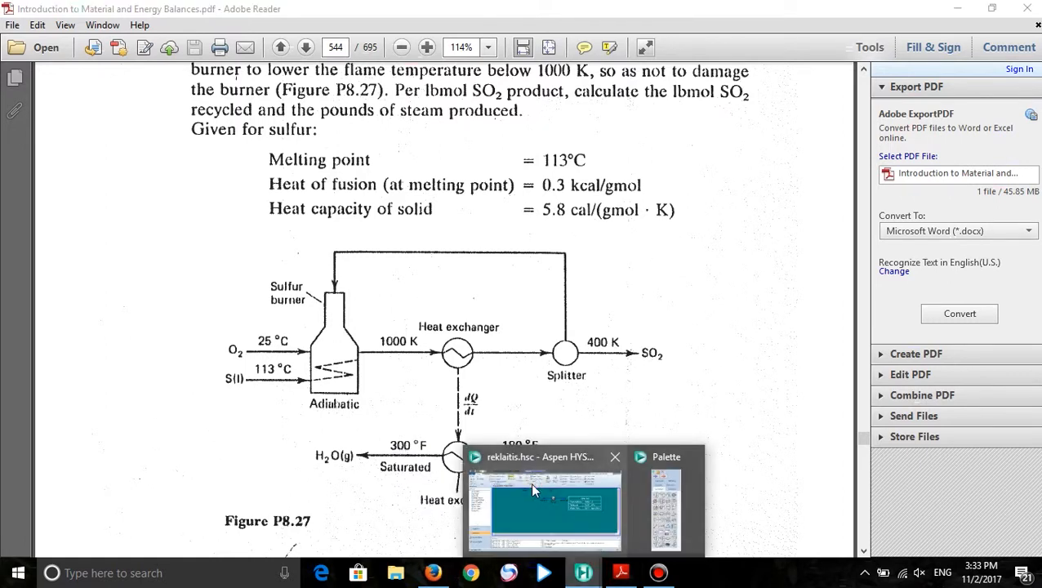
{"action": "left_click", "coordinate": [532, 490]}
- Add an Adjust below the water heater and select the water in stream's Molar Flow as its adjusted variable
{"action": "left_click_drag", "start_coordinate": [140, 409], "coordinate": [596, 306]}
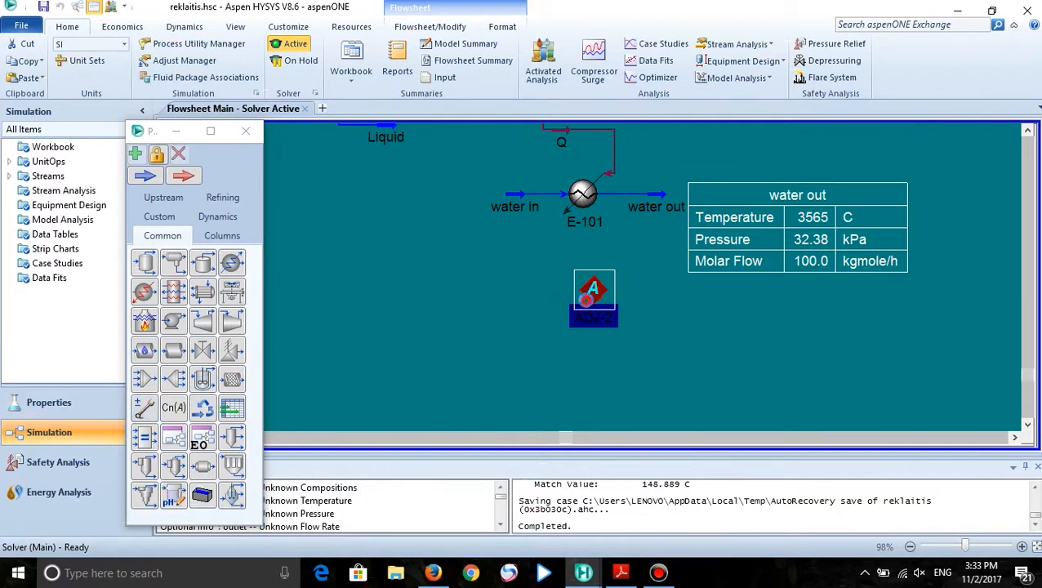
{"action": "double_click", "coordinate": [594, 293]}
{"action": "left_click", "coordinate": [531, 231]}
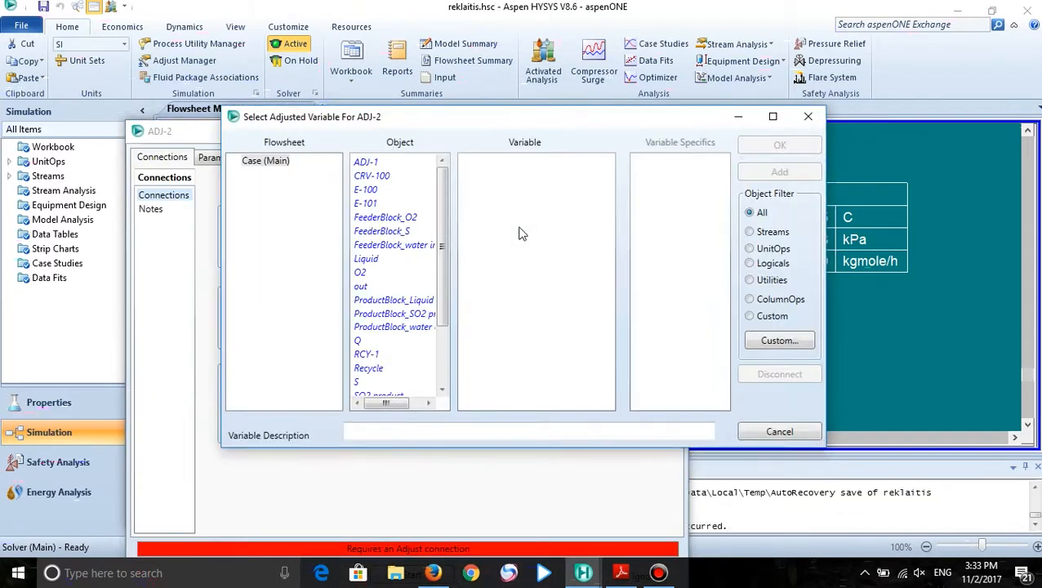
{"action": "left_click_drag", "start_coordinate": [442, 242], "coordinate": [442, 369]}
{"action": "left_click", "coordinate": [389, 369]}
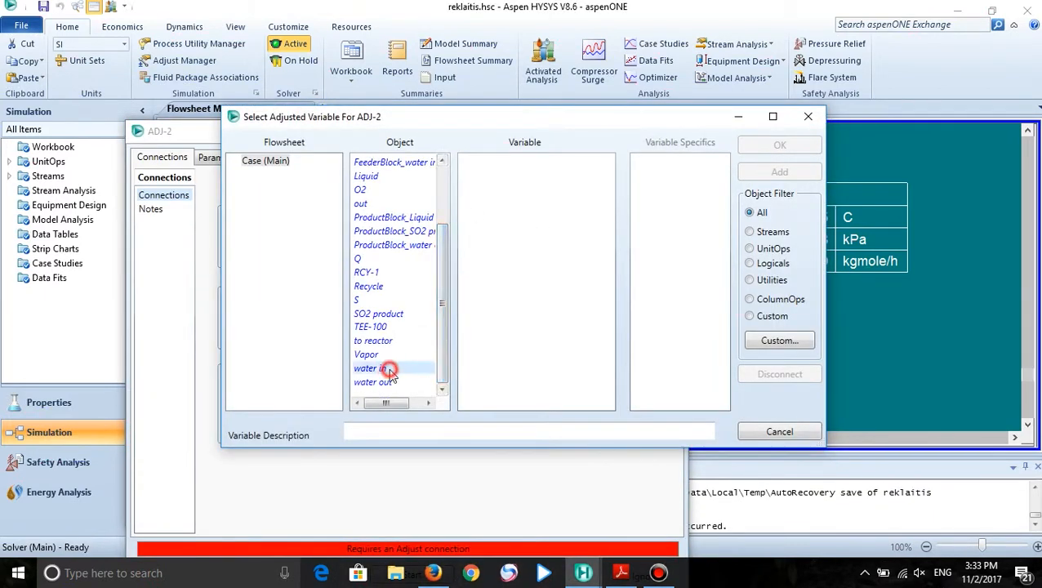
{"action": "left_click_drag", "start_coordinate": [609, 204], "coordinate": [613, 393]}
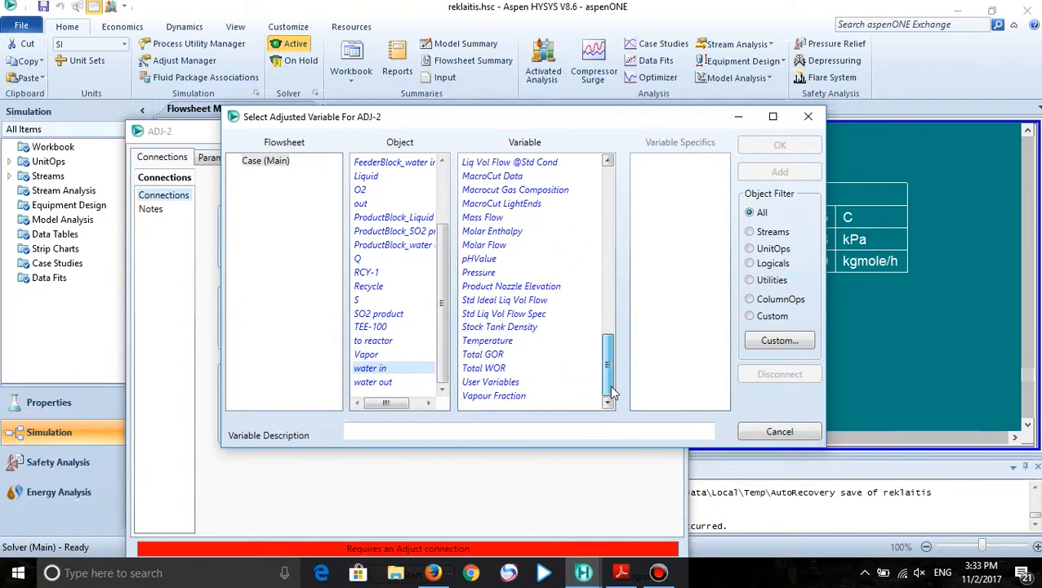
{"action": "left_click", "coordinate": [498, 245]}
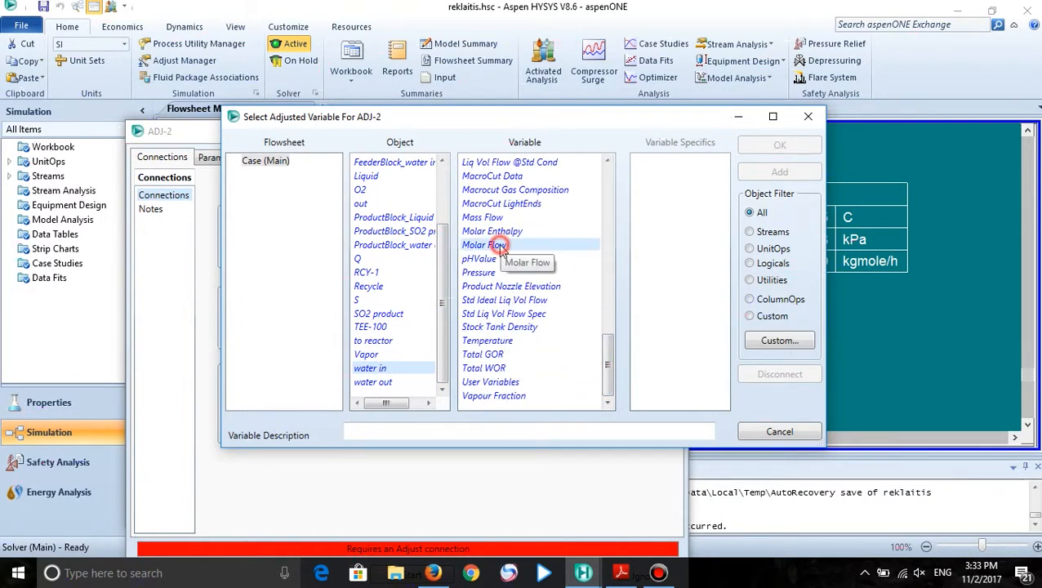
{"action": "left_click", "coordinate": [780, 145]}
- Select the Temperature of the water out stream as the Adjust's target variable
{"action": "left_click", "coordinate": [571, 311]}
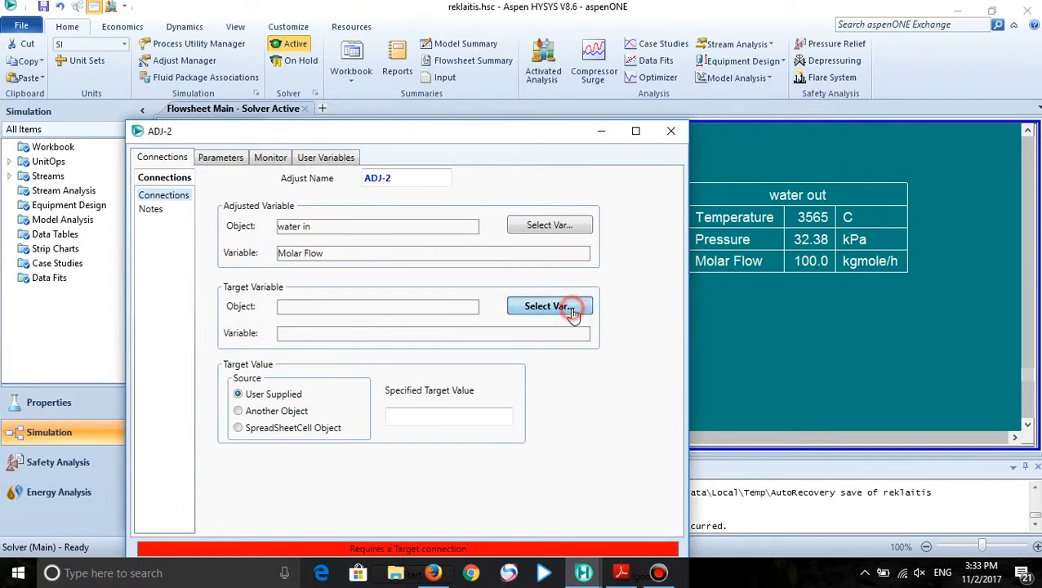
{"action": "left_click", "coordinate": [442, 365]}
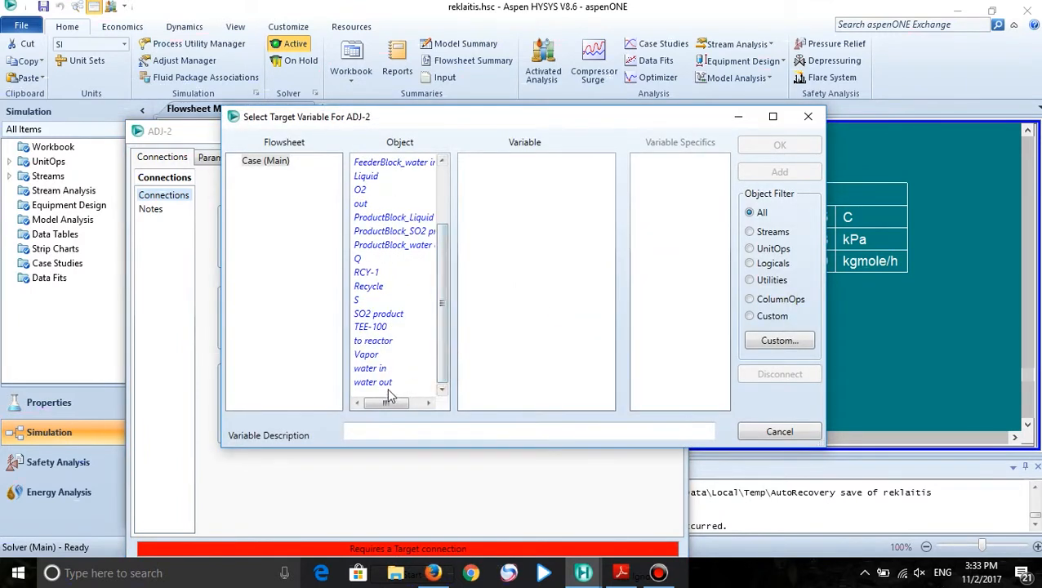
{"action": "left_click", "coordinate": [381, 382]}
{"action": "left_click_drag", "start_coordinate": [608, 204], "coordinate": [614, 371]}
{"action": "left_click", "coordinate": [498, 342]}
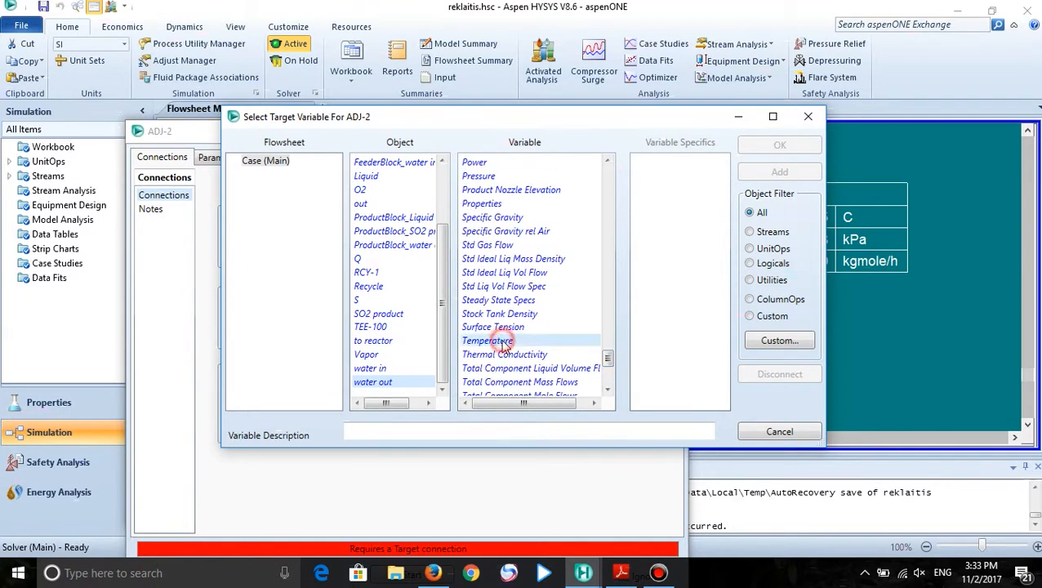
{"action": "left_click", "coordinate": [780, 144]}
- Specify a user-supplied target value of 300 F for the water out temperature
{"action": "left_click", "coordinate": [420, 415]}
{"action": "type", "text": "300"}
{"action": "left_click", "coordinate": [532, 418]}
{"action": "left_click", "coordinate": [528, 470]}
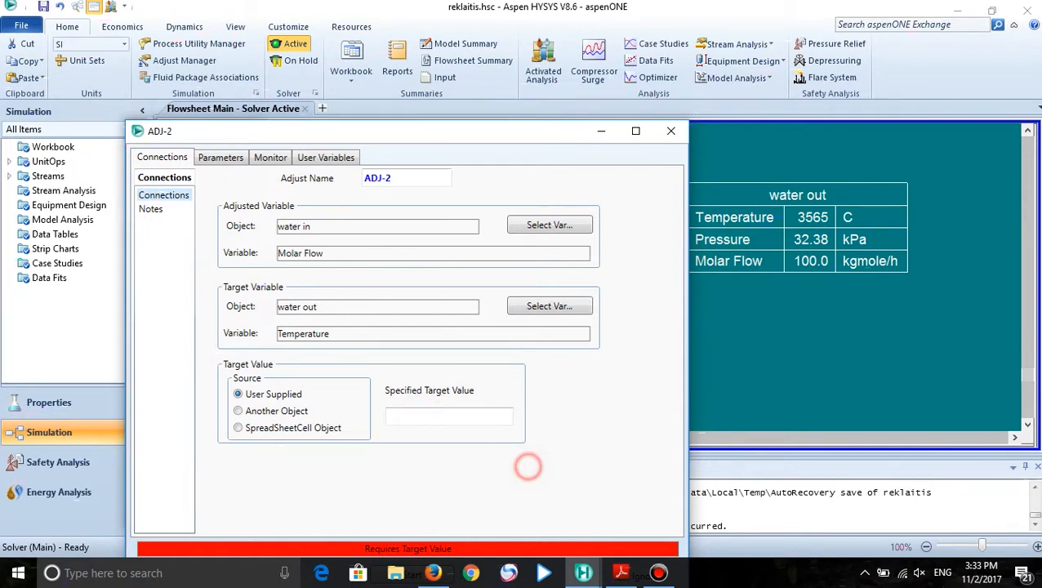
- Start the Adjust calculation, allow further iterations until it converges, and close its properties
{"action": "left_click_drag", "start_coordinate": [481, 132], "coordinate": [519, 68]}
{"action": "left_click", "coordinate": [449, 508]}
{"action": "left_click", "coordinate": [588, 343]}
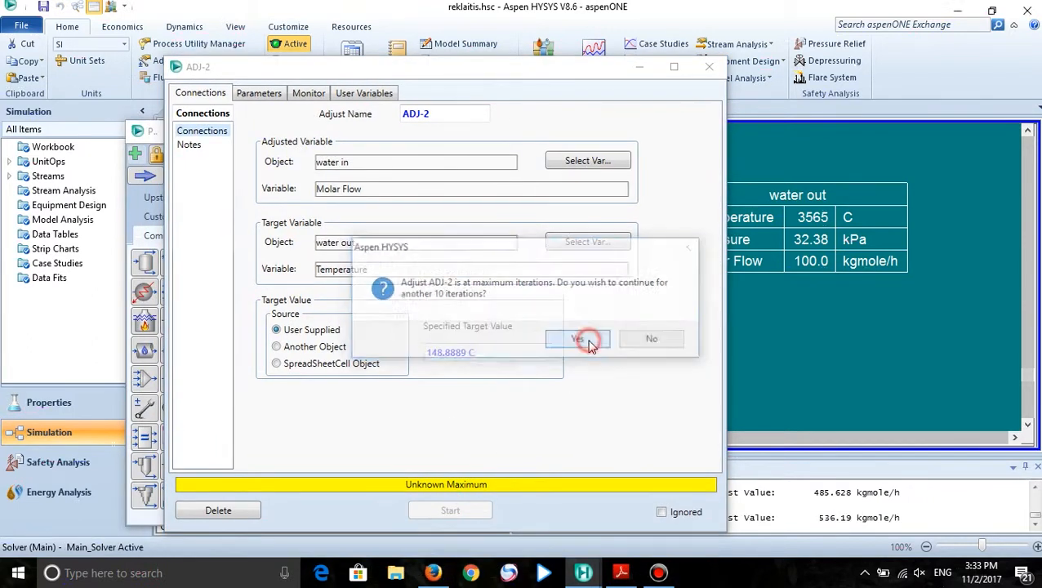
{"action": "left_click", "coordinate": [588, 343]}
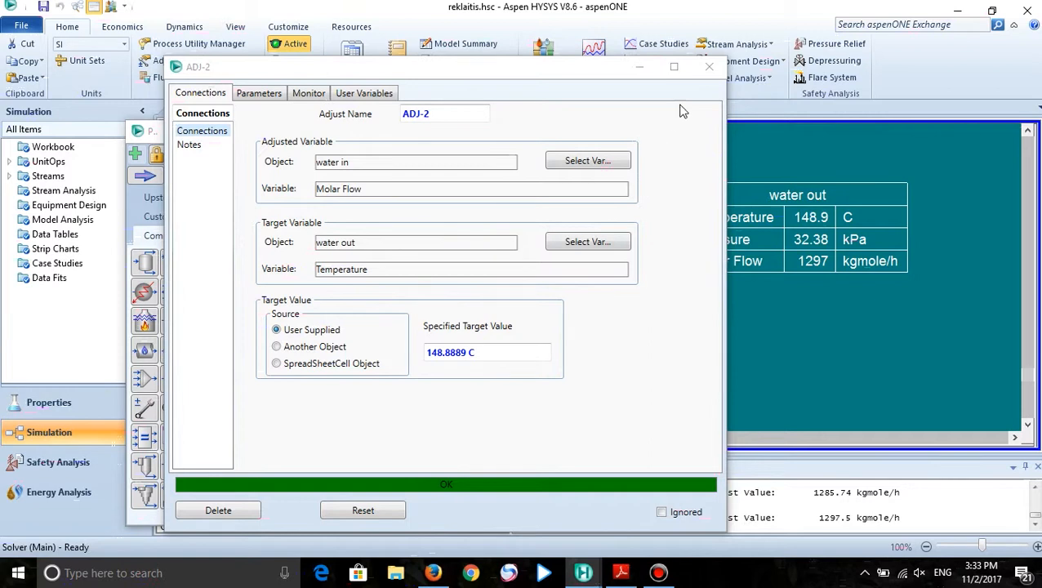
{"action": "left_click", "coordinate": [709, 67]}
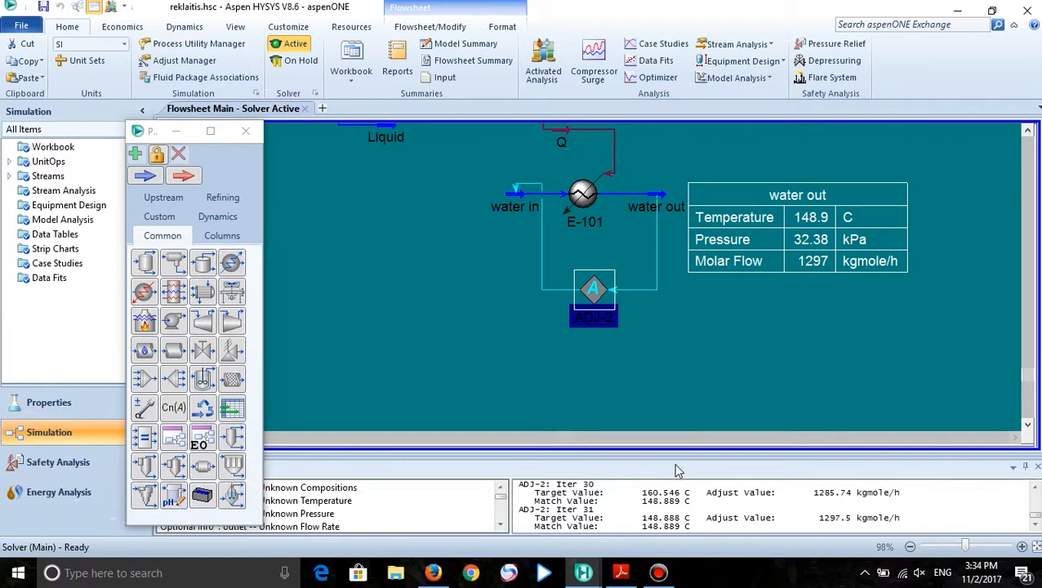
- Create a new unit set for the case with Temperature in F and accept it
{"action": "left_click", "coordinate": [72, 69]}
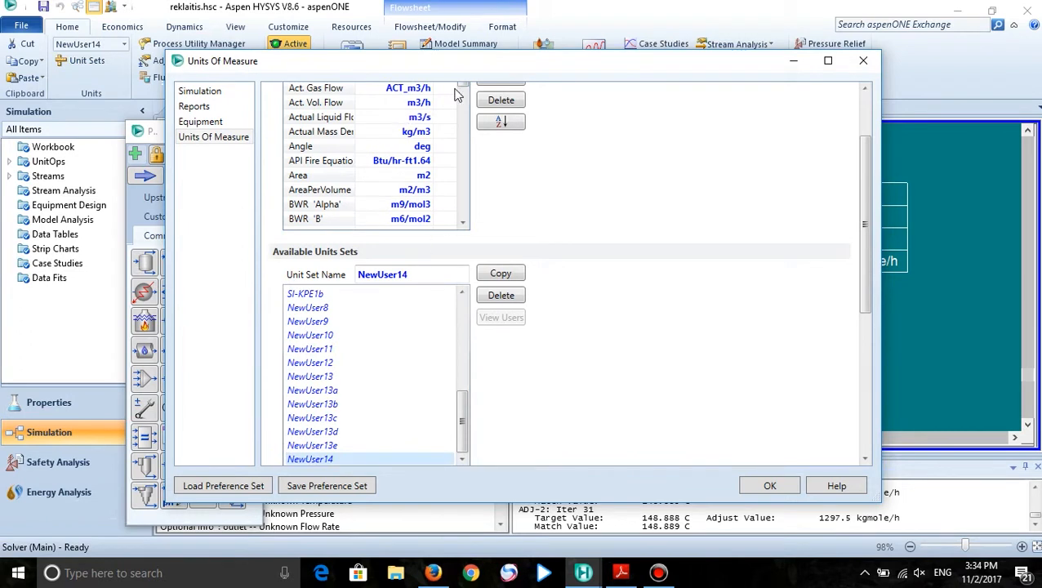
{"action": "left_click_drag", "start_coordinate": [464, 89], "coordinate": [468, 204]}
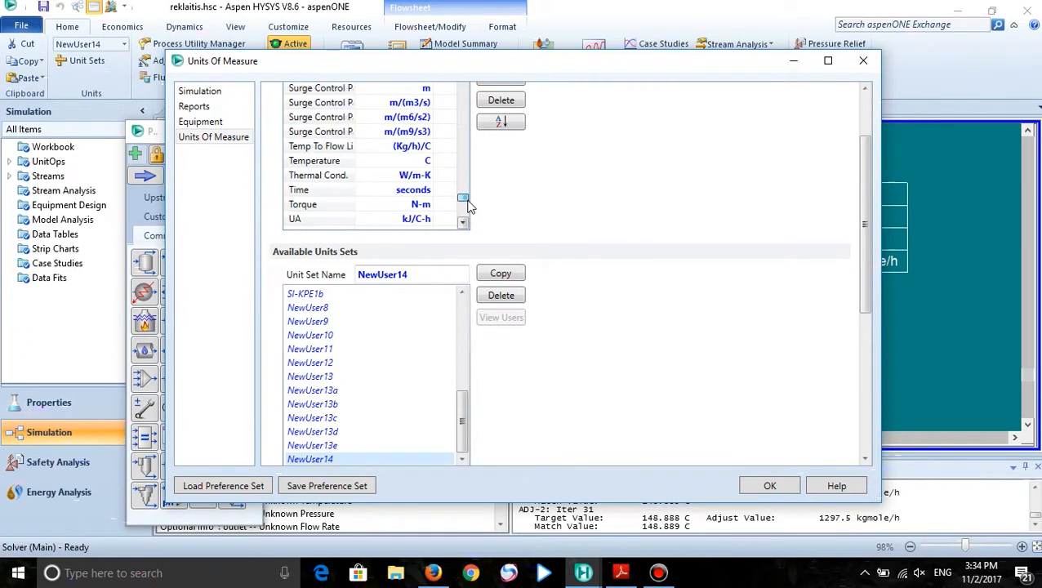
{"action": "left_click", "coordinate": [423, 161]}
{"action": "left_click", "coordinate": [430, 162]}
{"action": "left_click", "coordinate": [393, 213]}
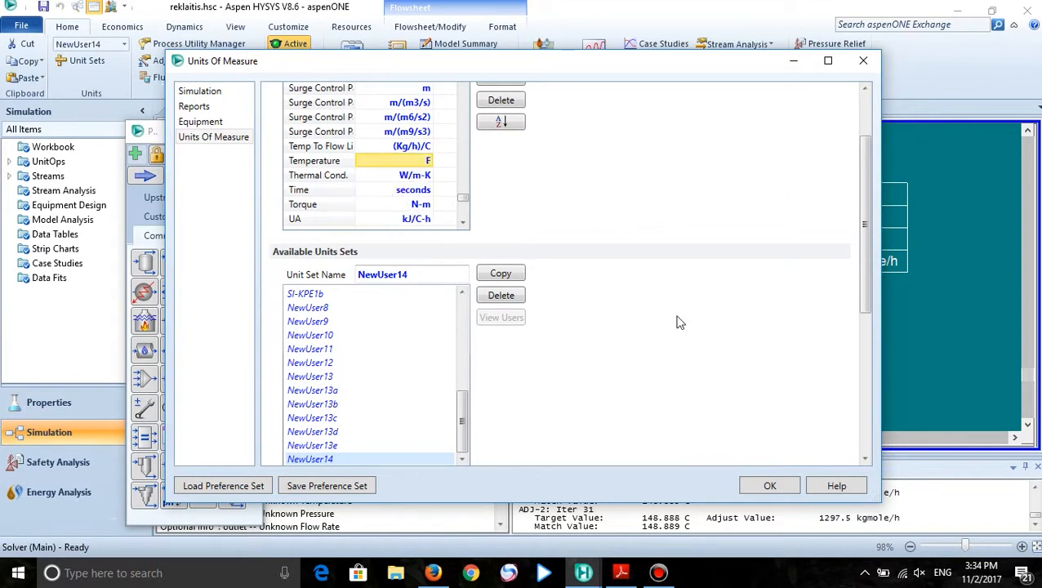
{"action": "left_click", "coordinate": [765, 487]}
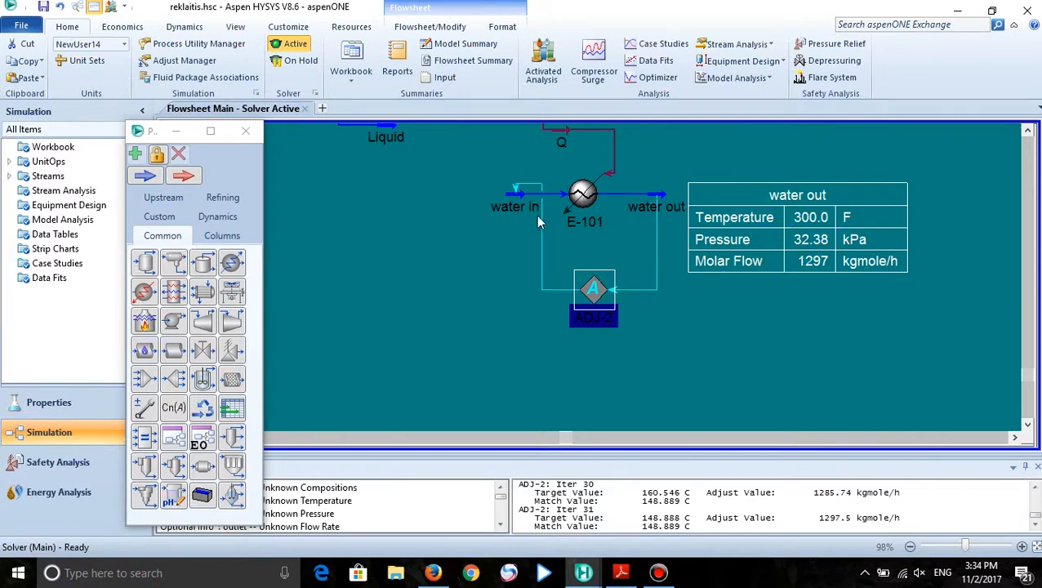
{"action": "mouse_move", "coordinate": [528, 211]}
{"action": "mouse_move", "coordinate": [663, 204]}
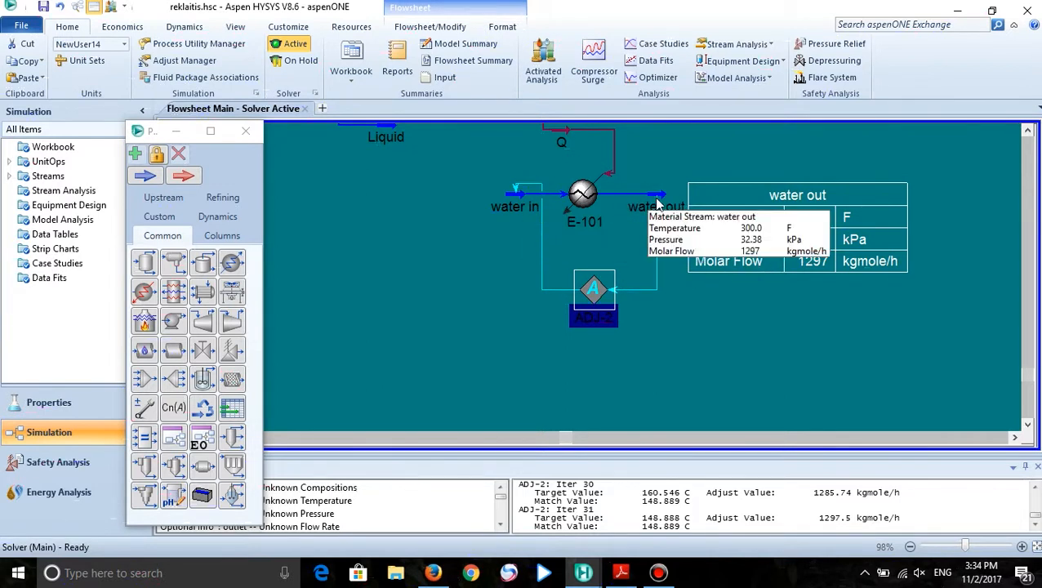